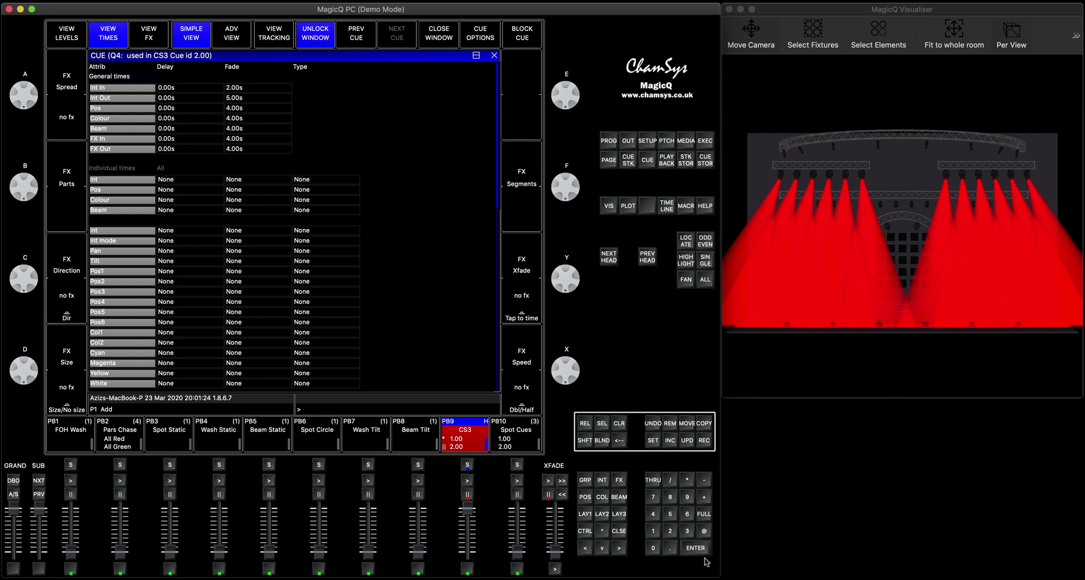
Close the cue timing and cue stack windows, release playback 9 and switch to page 2.
click(619, 532)
drag(470, 507, 468, 549)
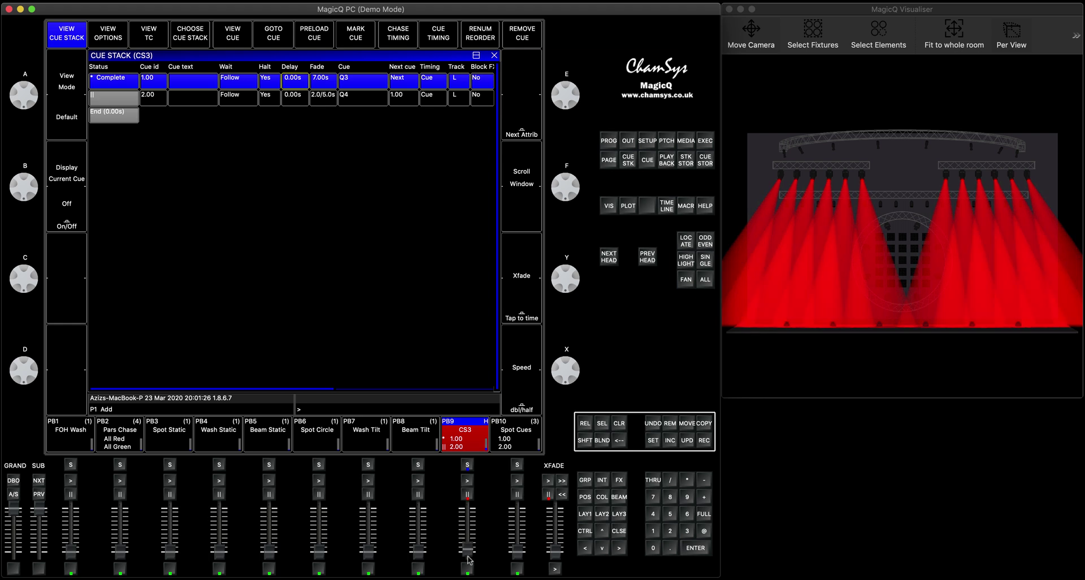
click(39, 481)
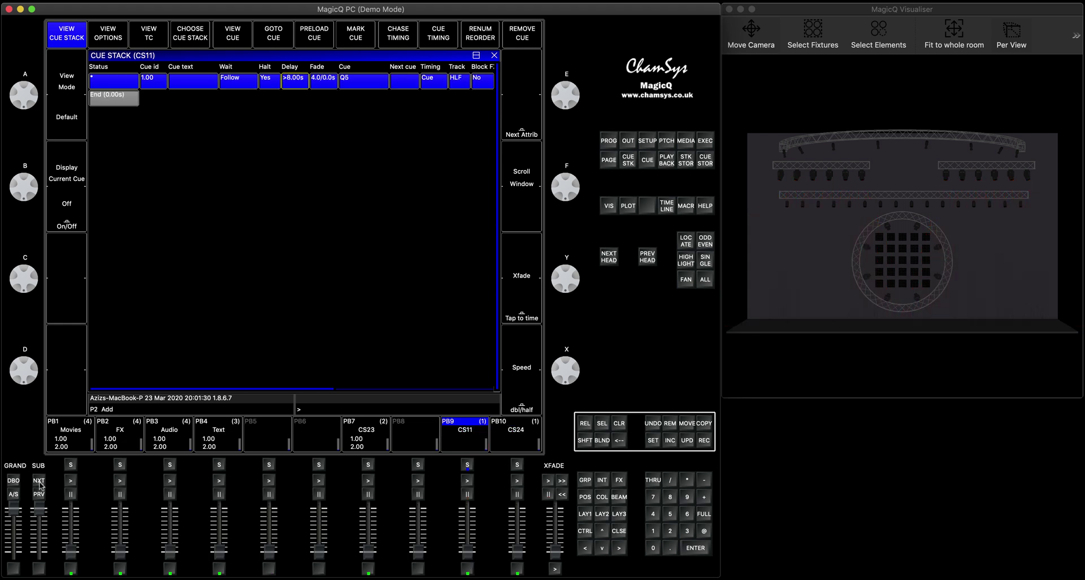
click(40, 496)
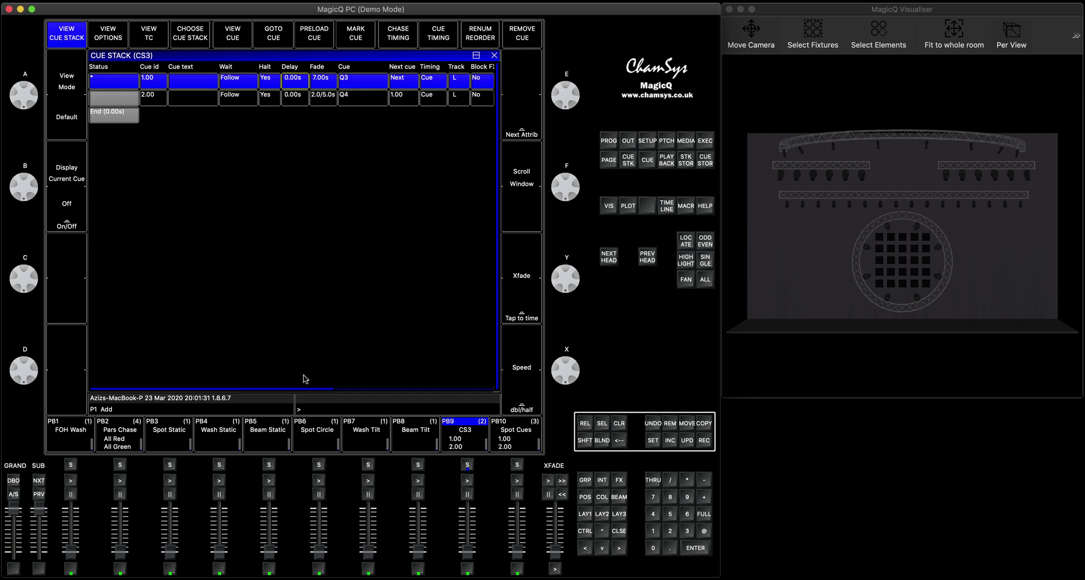
click(614, 523)
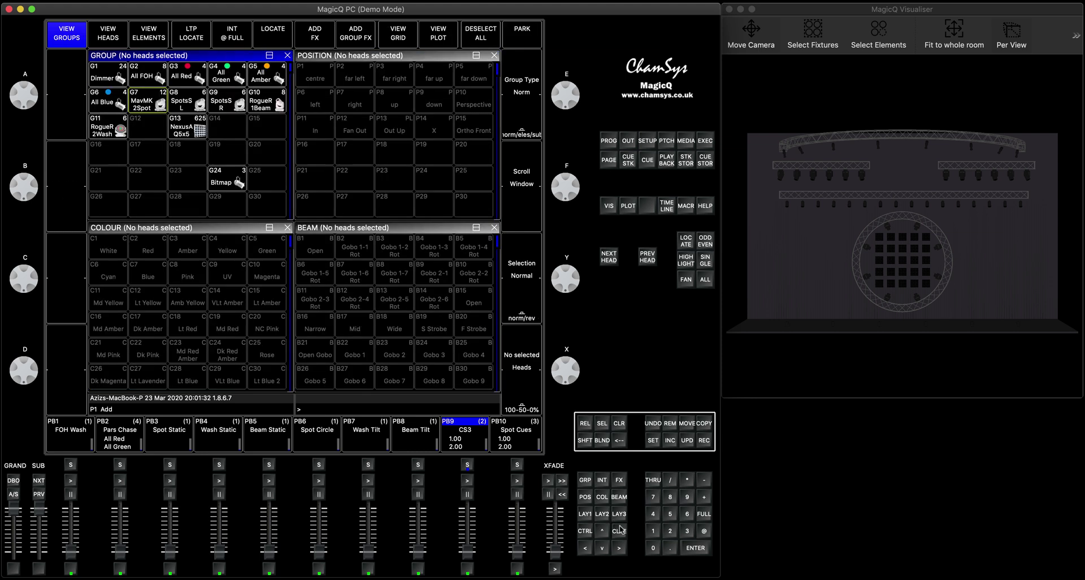
click(38, 480)
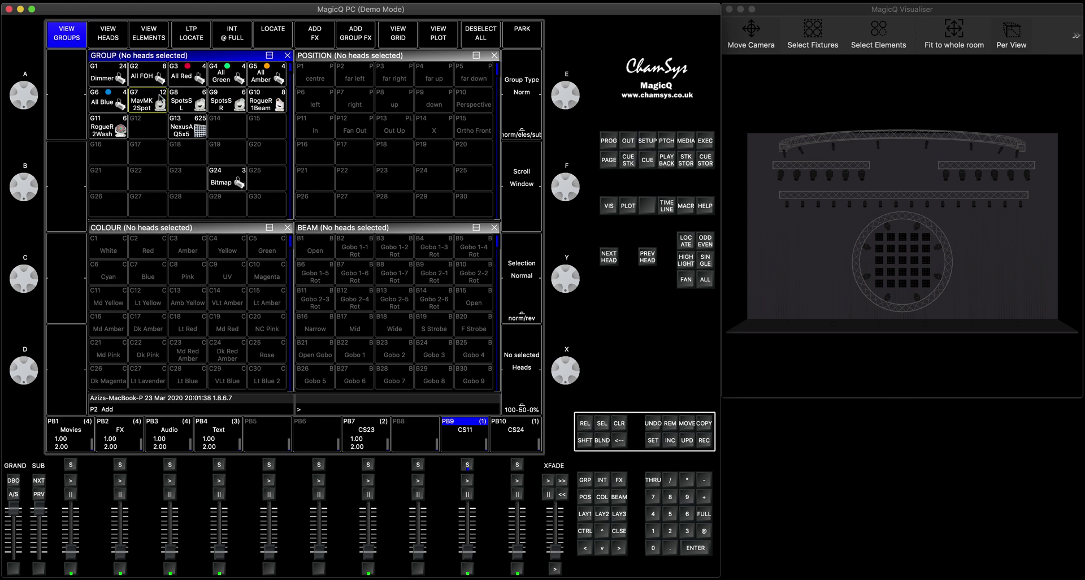
Locate the MavMK2Spot heads, clear the programmer and fade playback CS11 to zero.
click(161, 101)
click(686, 241)
click(619, 422)
click(468, 464)
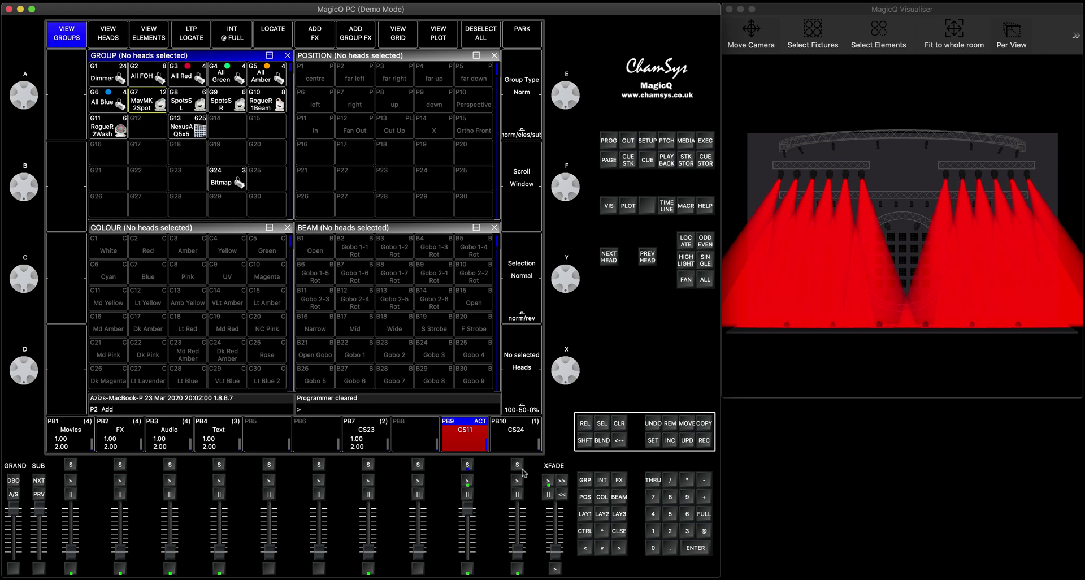
drag(468, 511, 470, 560)
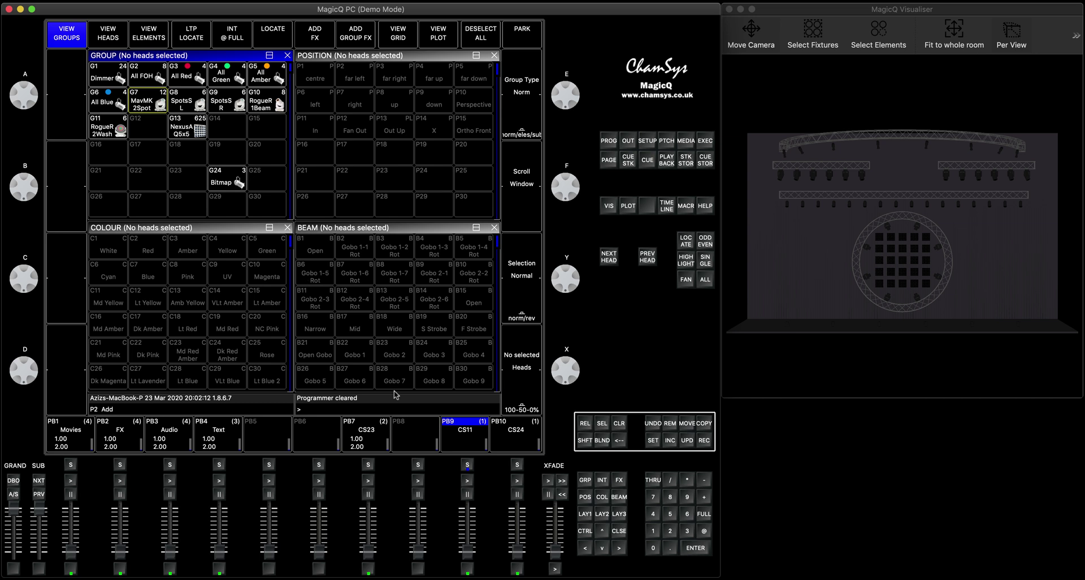
Set the MavMK2Spot group to full intensity, the Out Up position and Yellow.
click(150, 106)
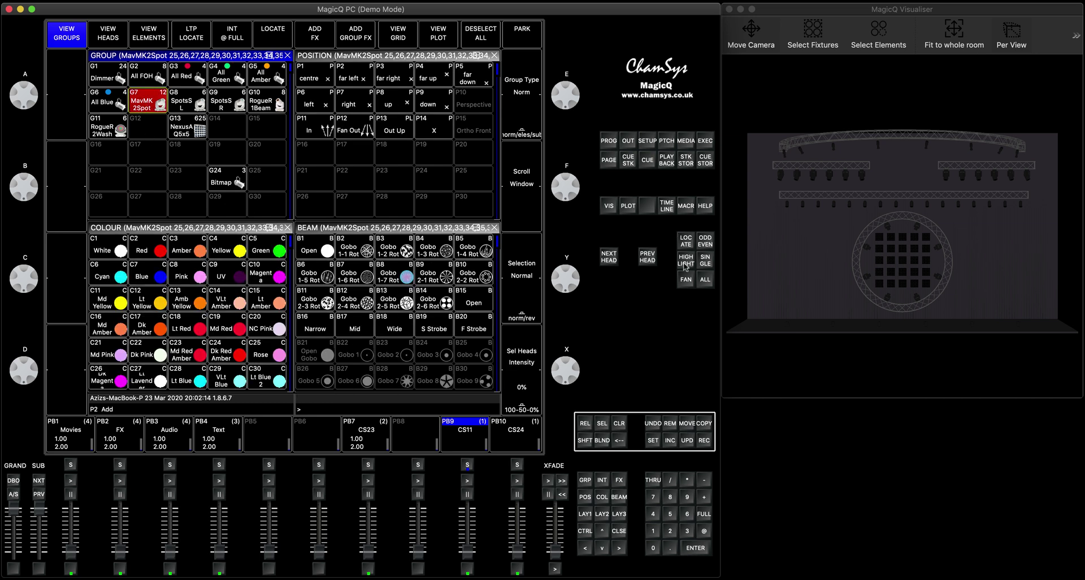
click(686, 240)
click(619, 424)
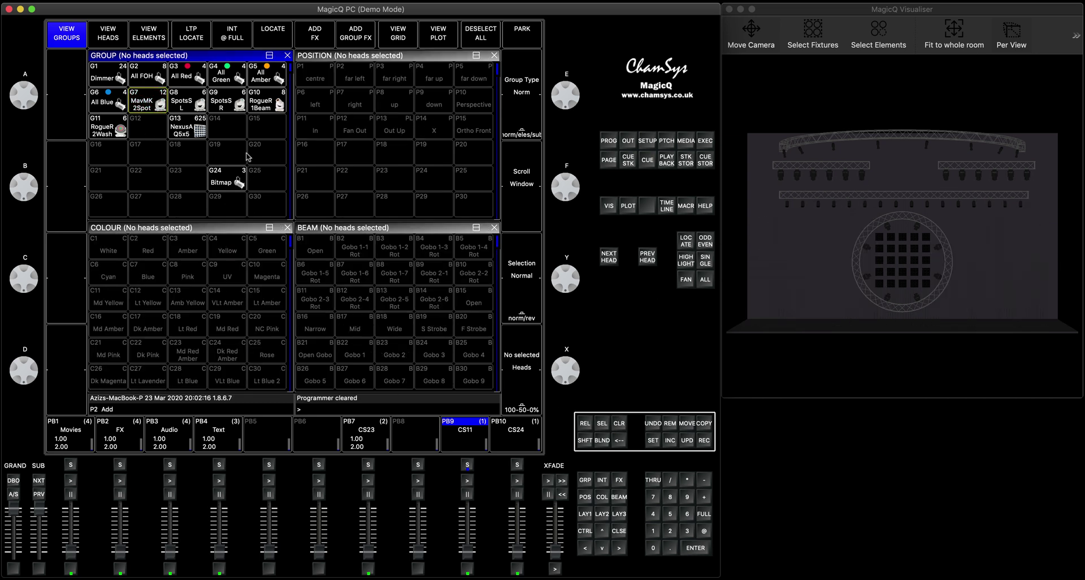
click(149, 110)
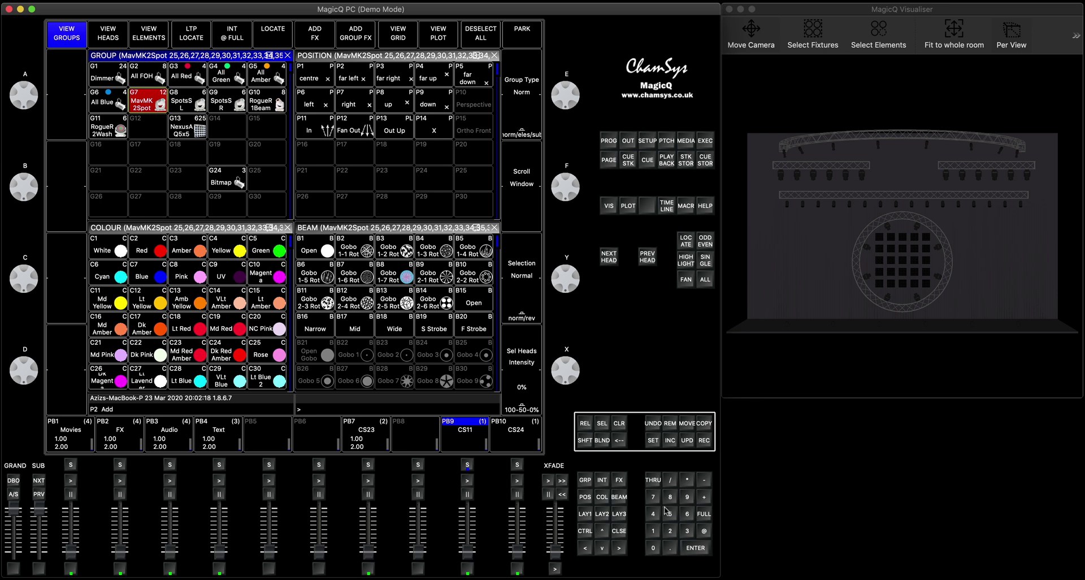
click(703, 515)
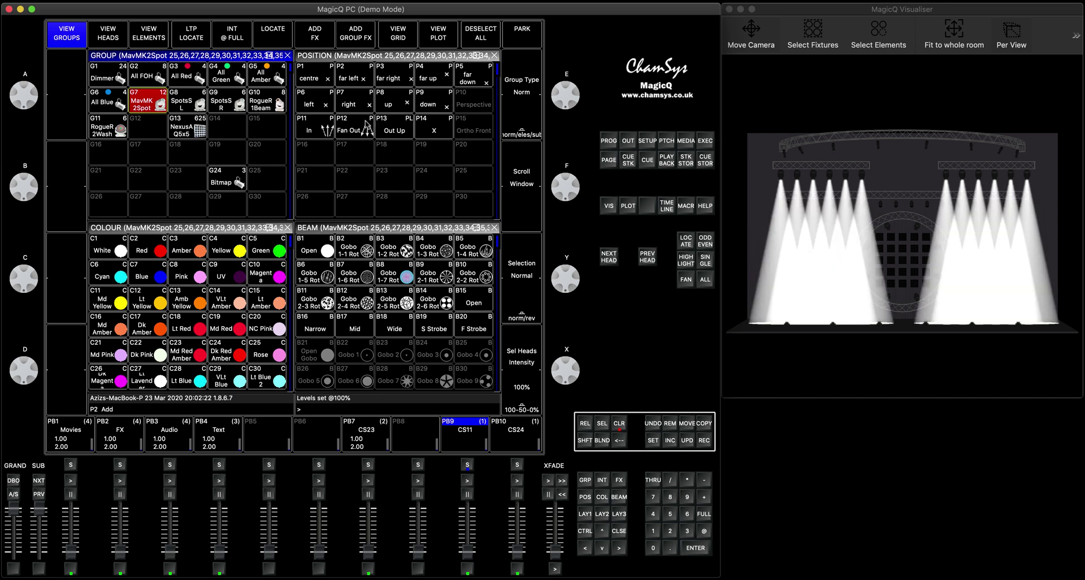
click(319, 131)
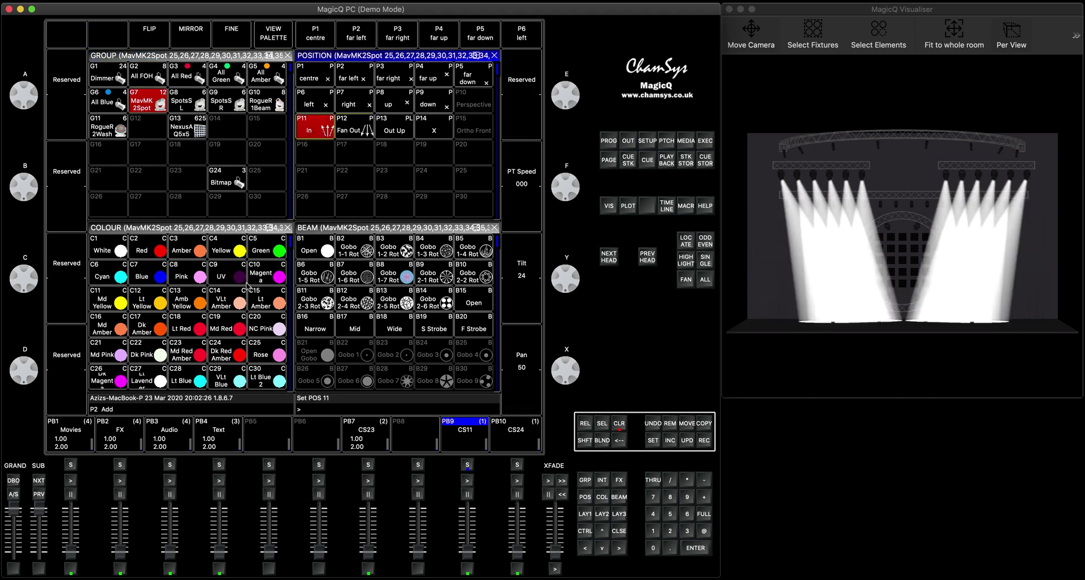
click(402, 130)
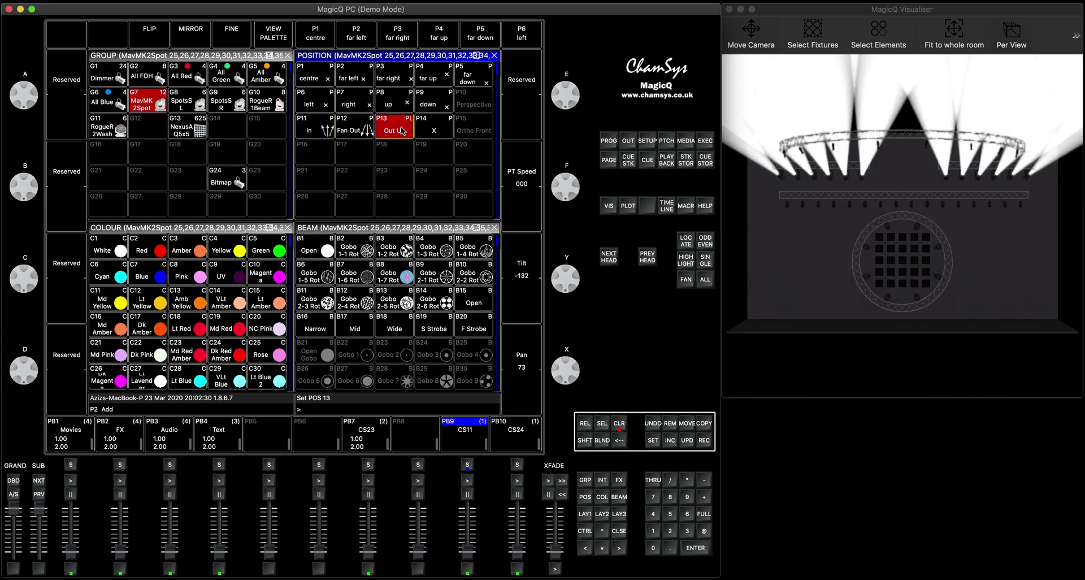
click(236, 249)
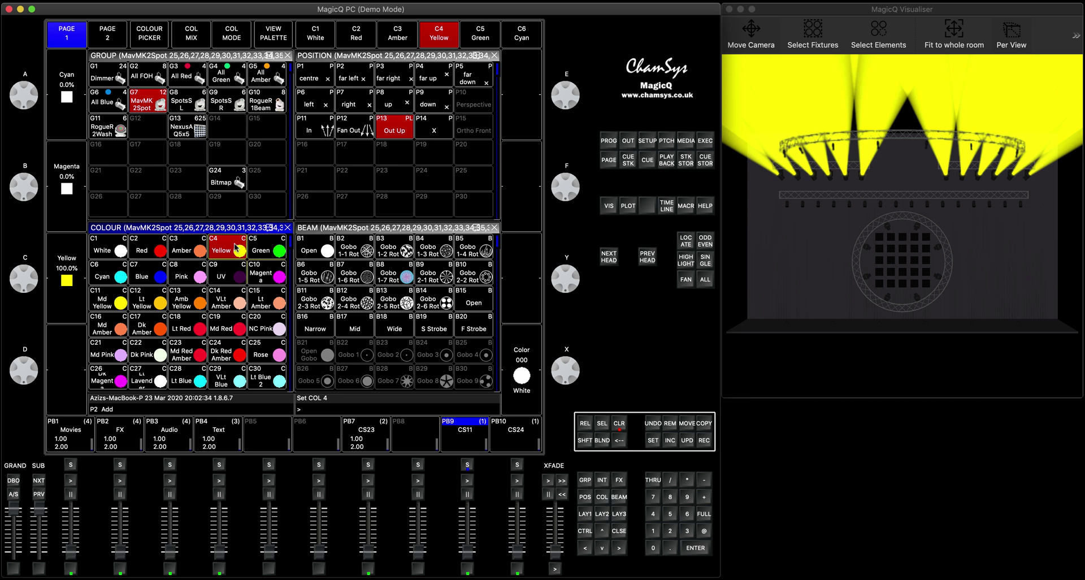
Record the look as a new cue on playback 8, clear, and test its fader.
click(704, 441)
click(418, 465)
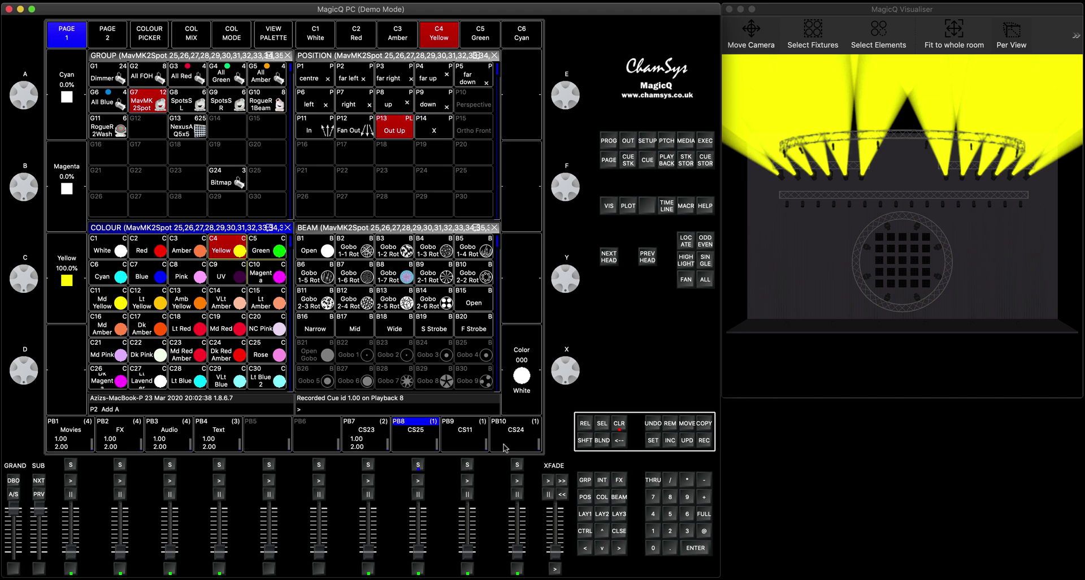
click(620, 425)
mouse_move(420, 560)
mouse_down()
mouse_move(427, 505)
mouse_move(427, 547)
mouse_up()
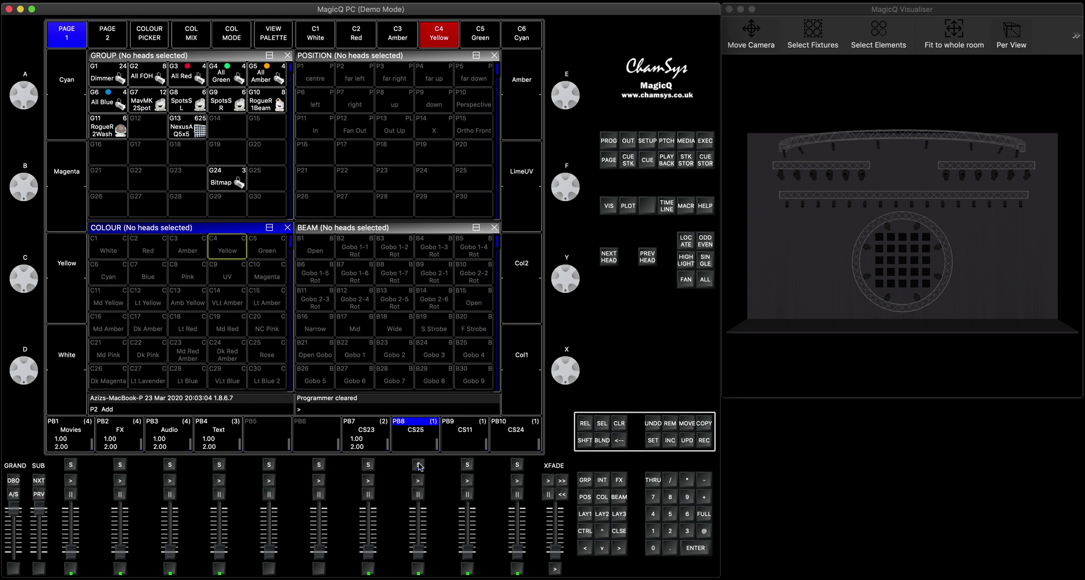
Open cue stack CS25 on playback 8 and show cue Q43's per-head times.
click(419, 466)
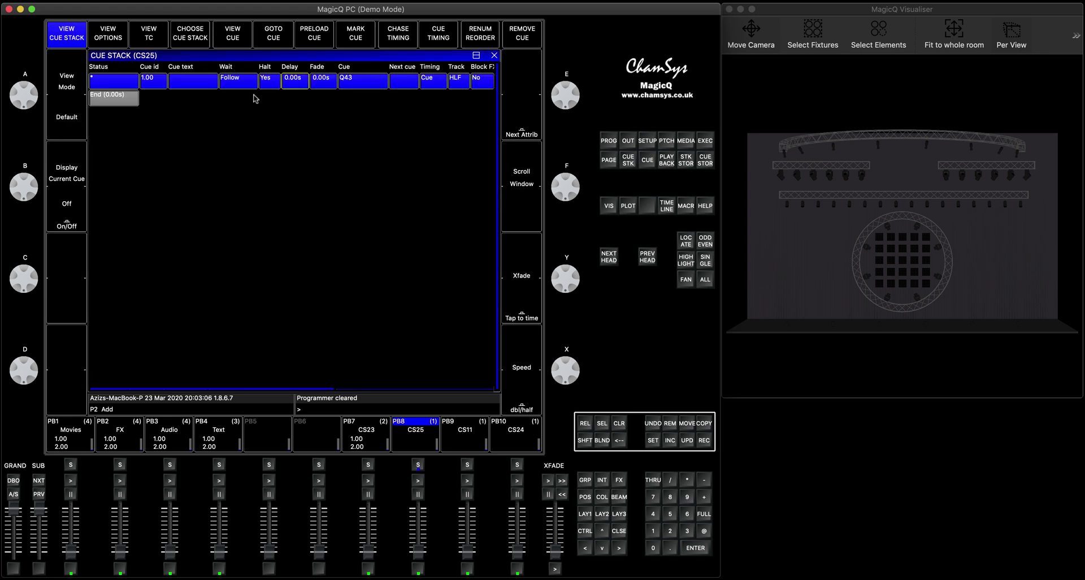
click(237, 33)
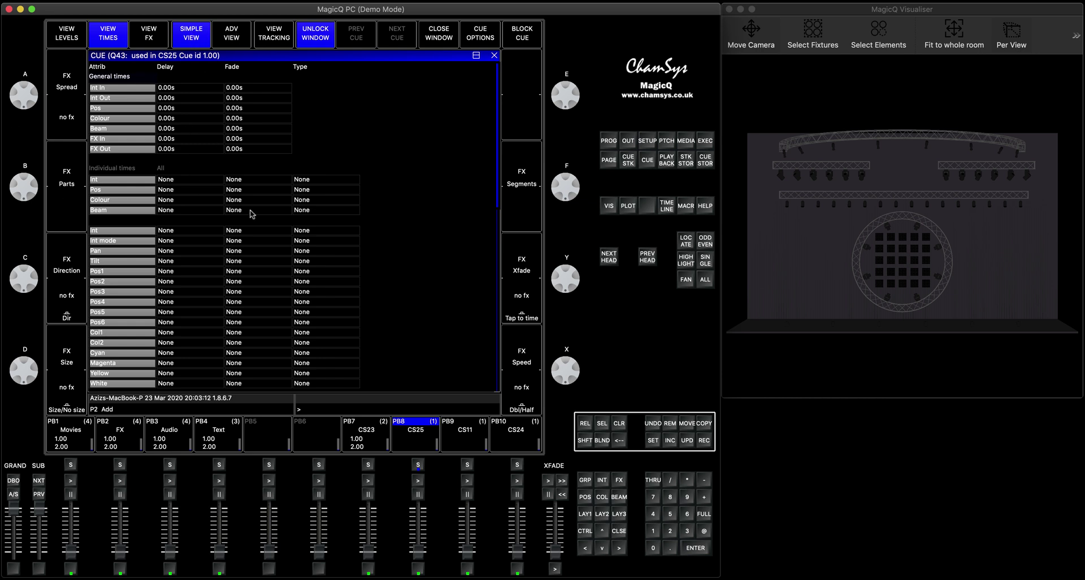
click(236, 35)
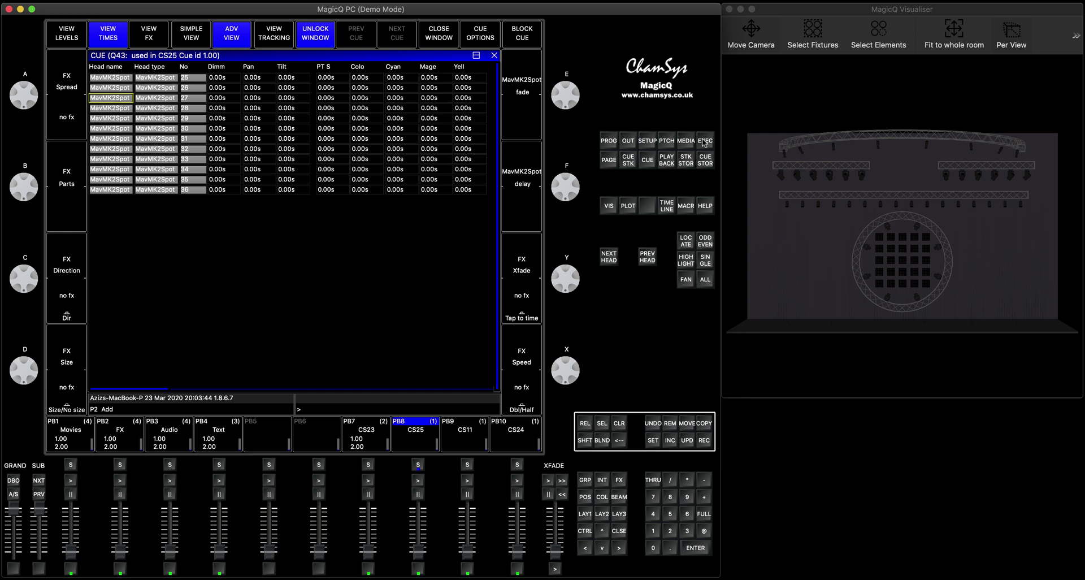
Give every head 25–36 in cue Q43 a 4 s tilt time.
click(292, 71)
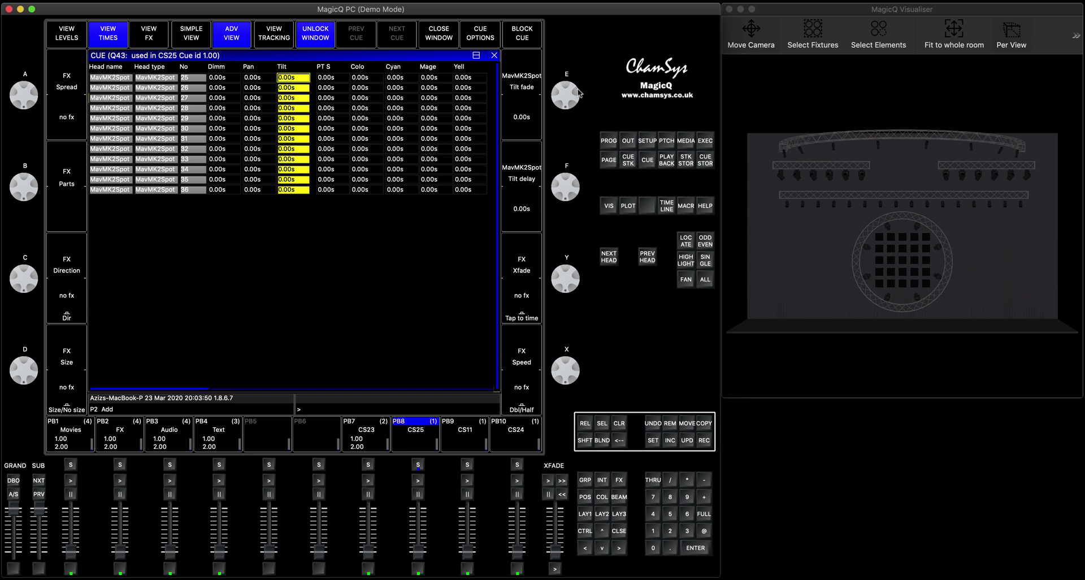
scroll(575, 92, up, 6)
scroll(575, 91, down, 6)
click(654, 513)
click(699, 549)
click(249, 68)
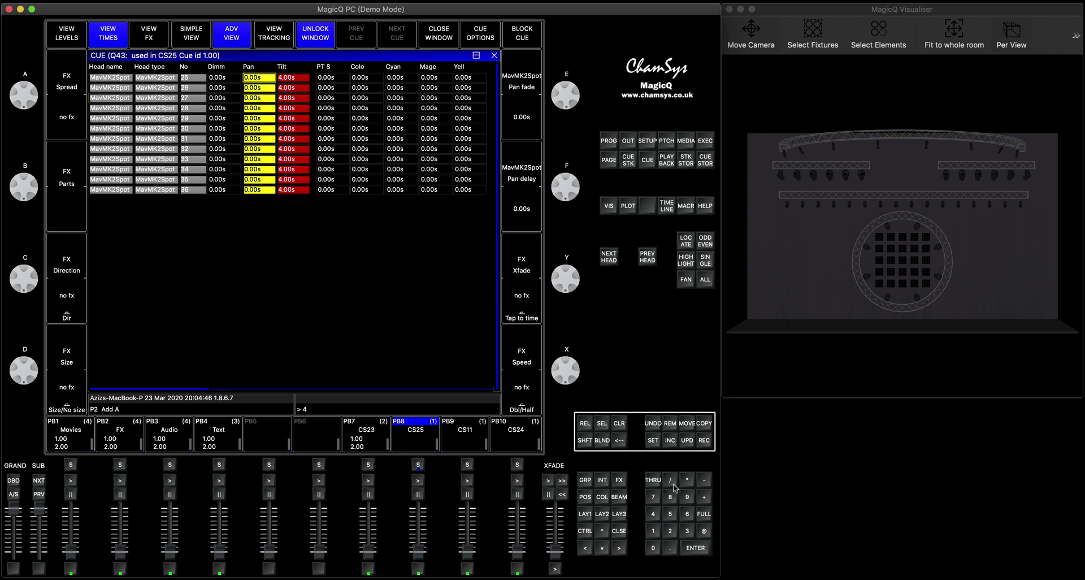
Set all heads' pan times to 4 s delay and 4 s fade, then check head 26.
click(653, 514)
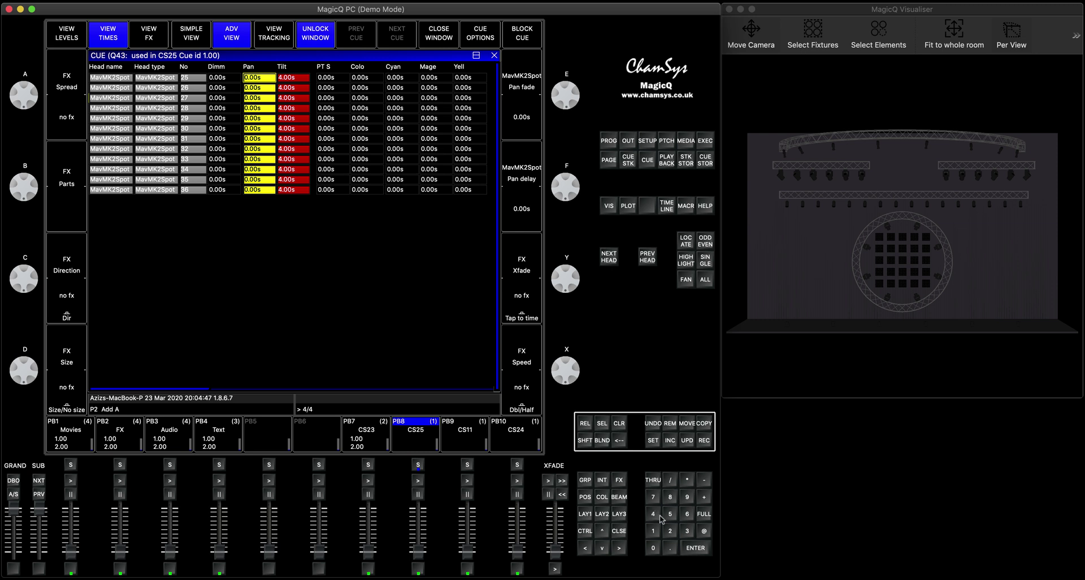
click(697, 548)
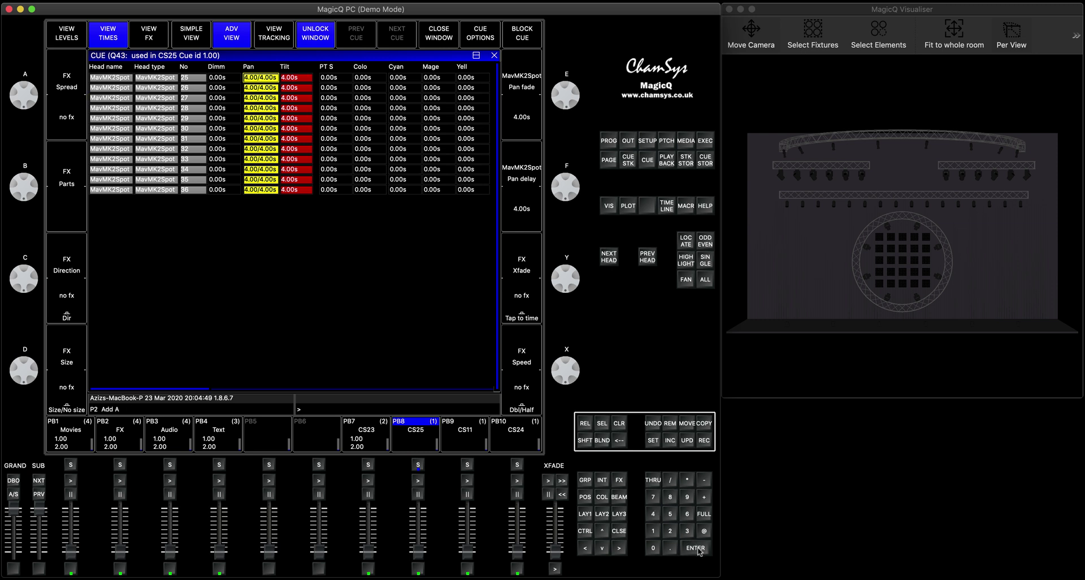
click(249, 81)
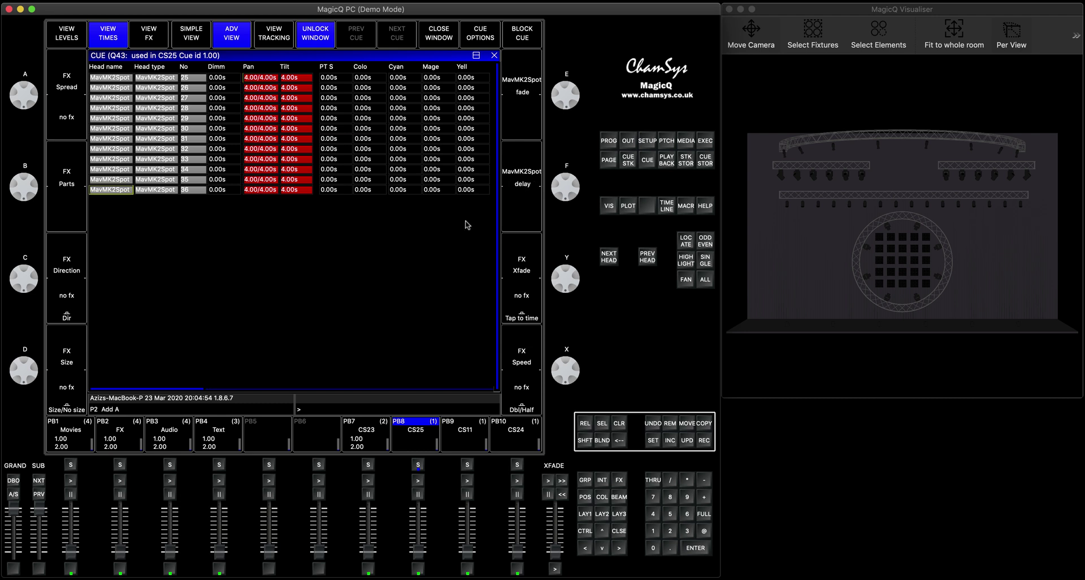
click(261, 86)
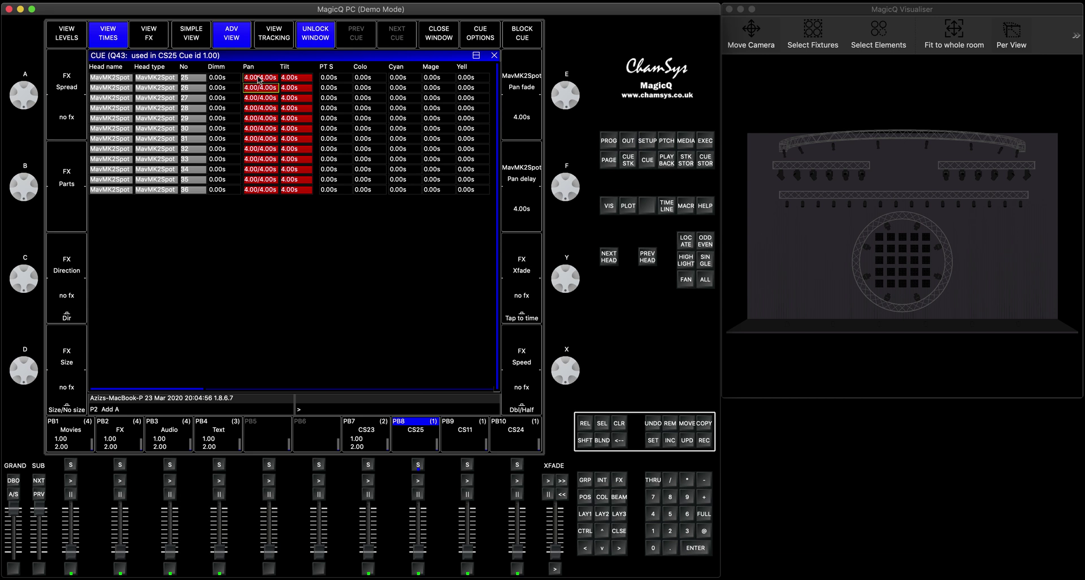